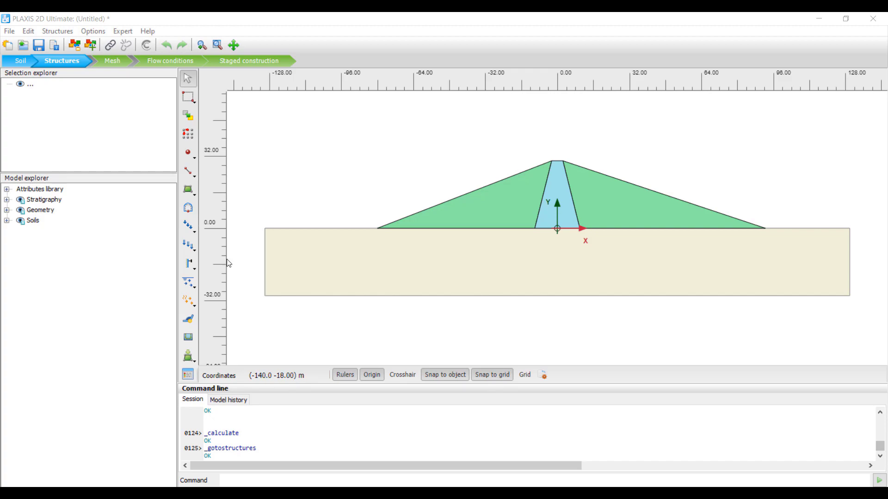
# Step: Choose Add to ProjectWise from File > ProjectWise for the untitled dam project
pyautogui.click(9, 31)
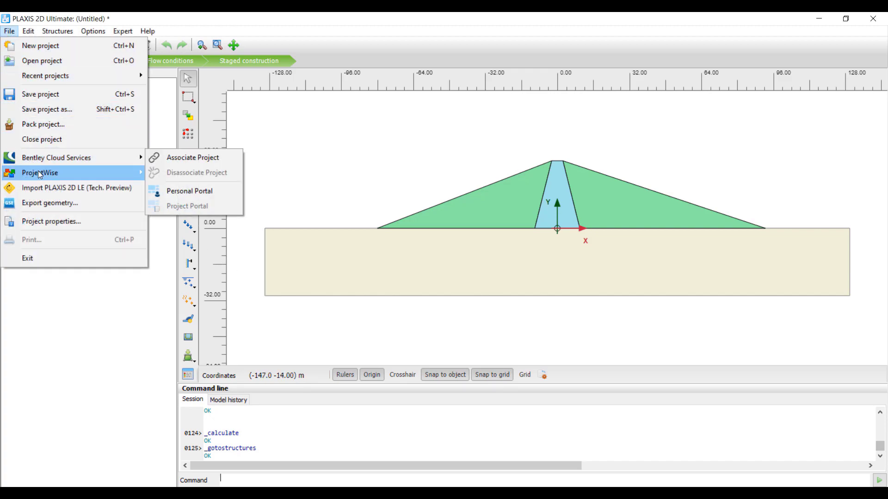
pyautogui.moveTo(45, 173)
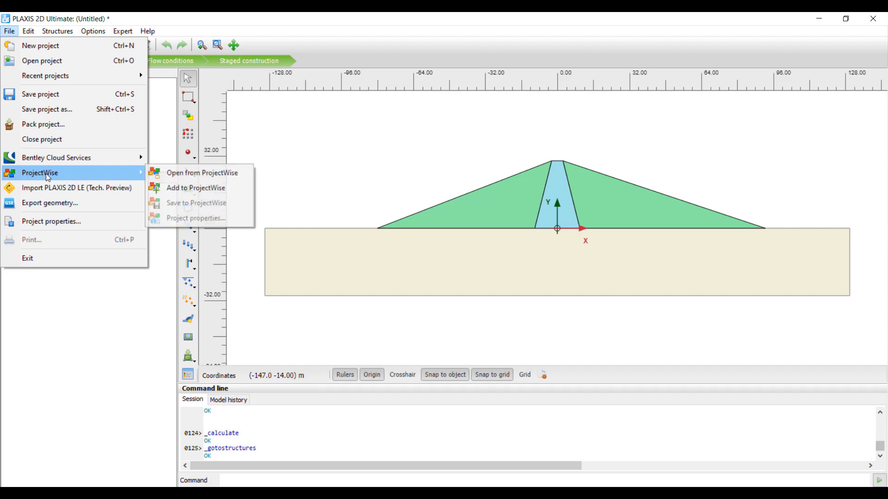
pyautogui.click(186, 188)
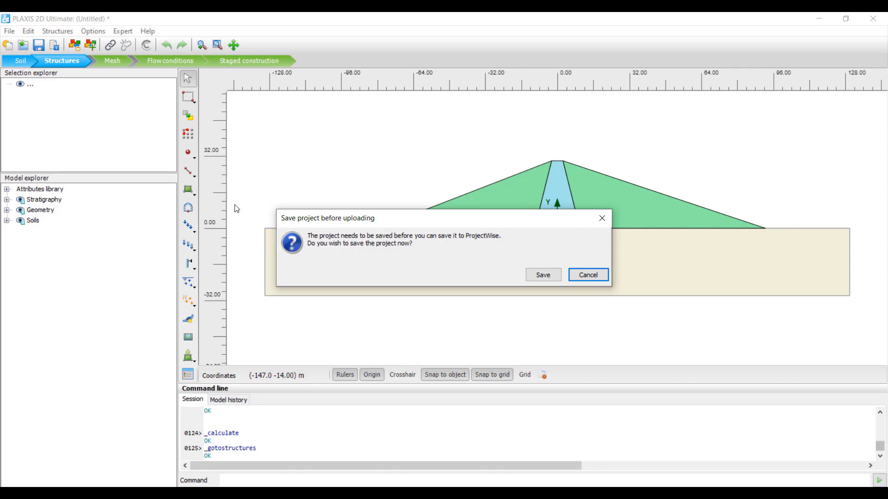
# Step: Save the project as 'Rapid drawdown in dam.p2dx' and log in to ProjectWise with Windows Single Sign-On
pyautogui.click(541, 277)
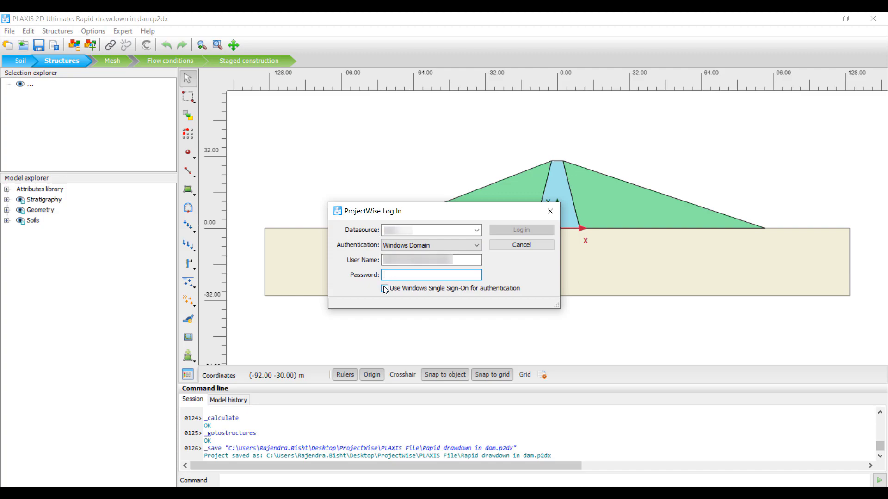
pyautogui.click(385, 289)
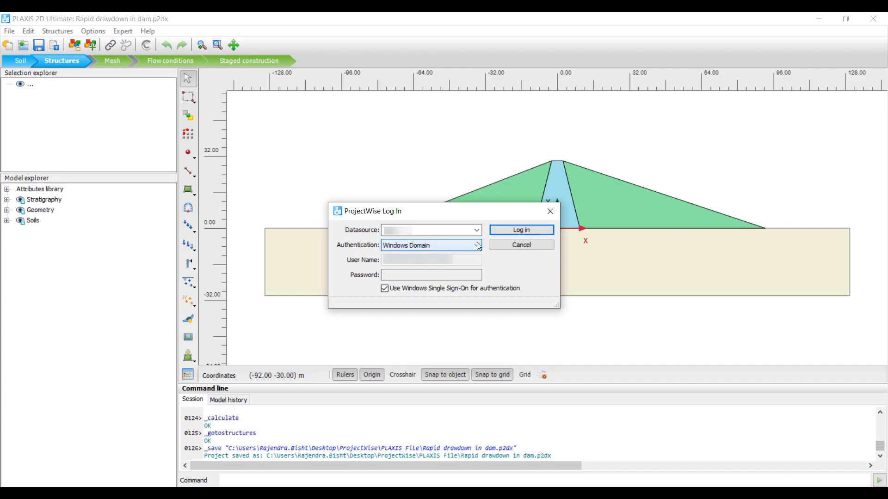
pyautogui.click(502, 230)
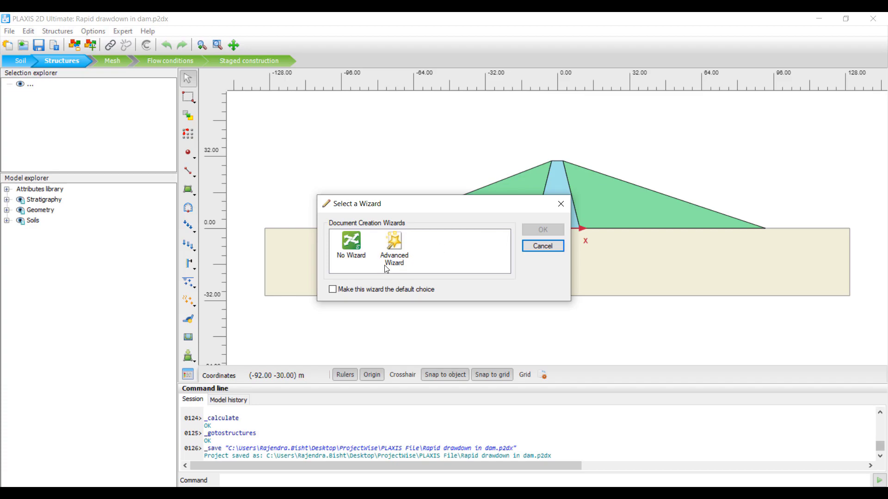
# Step: Create the ProjectWise document with No Wizard and check its destination folder
pyautogui.click(356, 249)
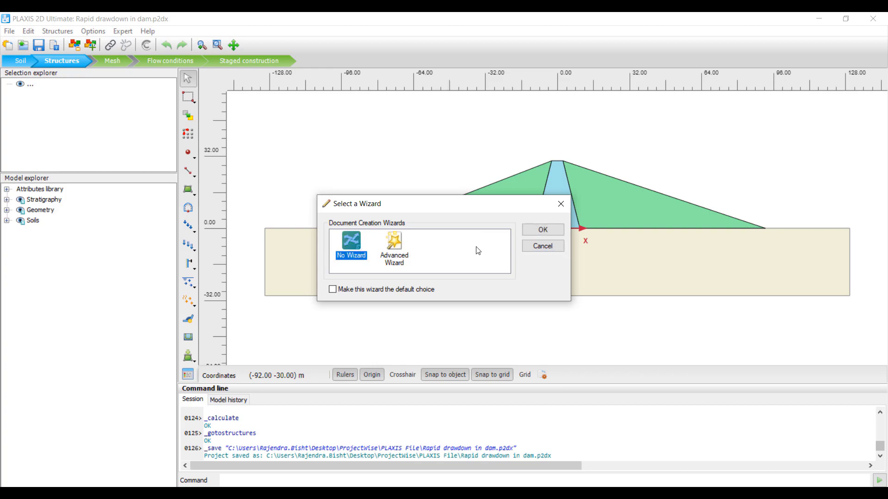
pyautogui.click(528, 233)
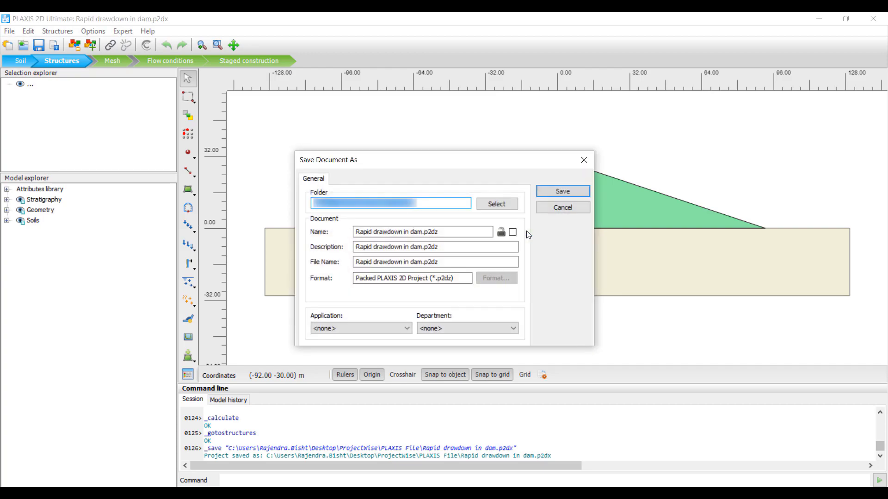
pyautogui.click(423, 205)
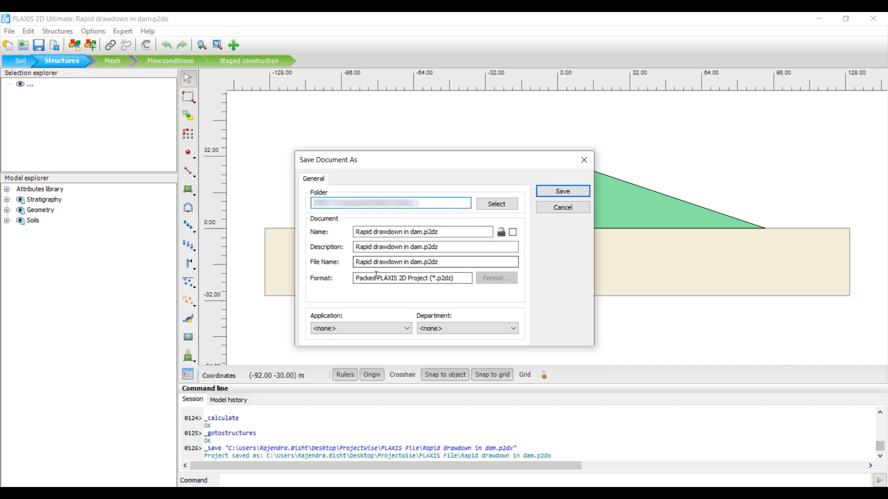
# Step: Save 'Rapid drawdown in dam.p2dz' with comment 'New PLAXIS model', packing mesh, all phases and steps
pyautogui.click(572, 191)
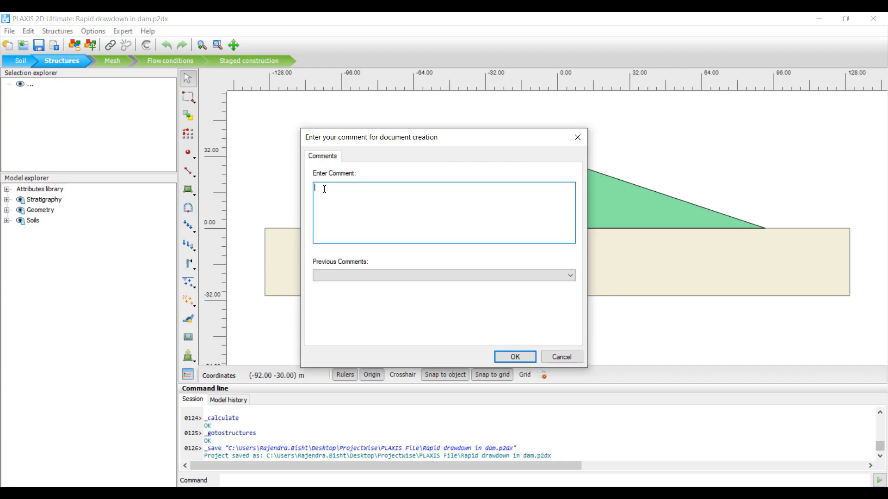
pyautogui.write('New PLAXIS model')
pyautogui.click(514, 357)
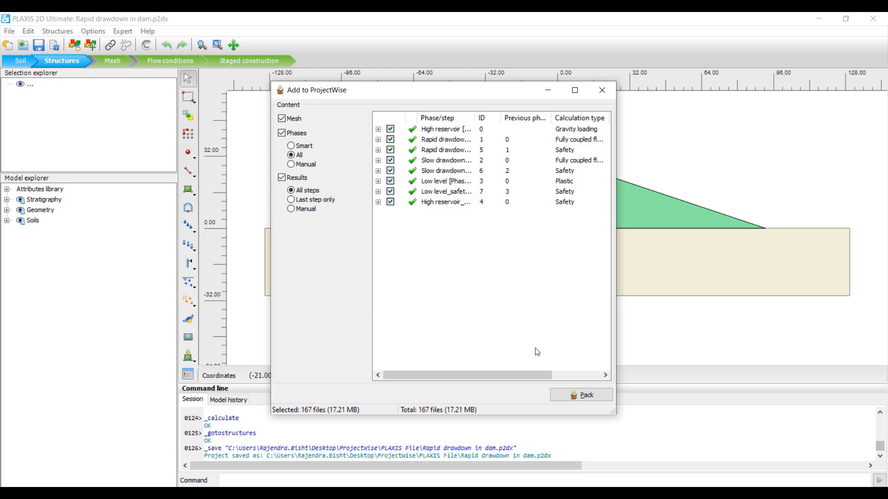
pyautogui.click(562, 395)
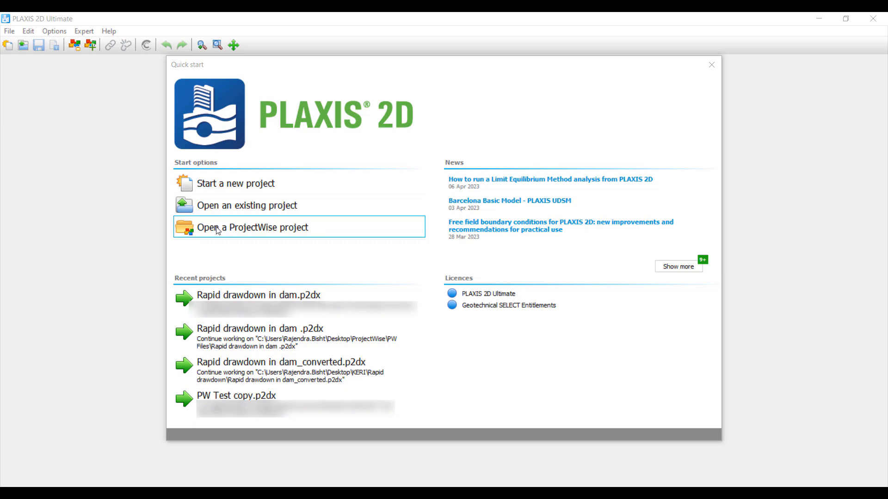
# Step: Start a new empty project with default project properties and bring up the File menu
pyautogui.click(218, 189)
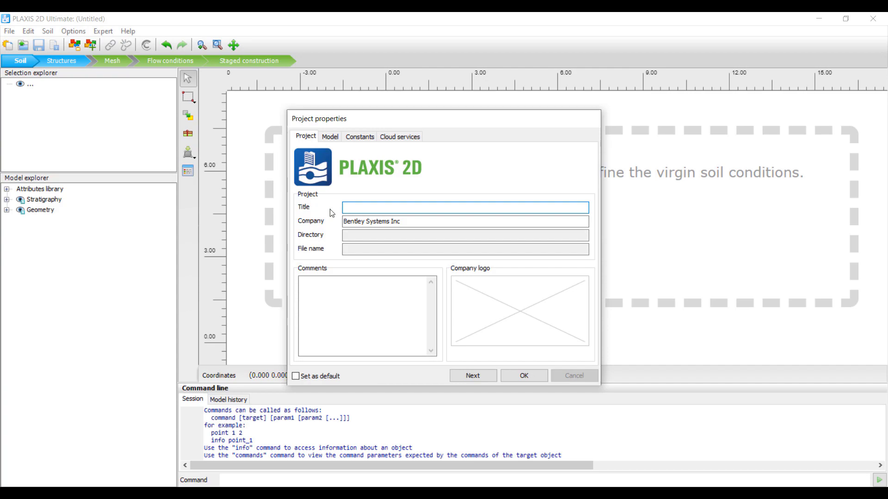
pyautogui.click(522, 375)
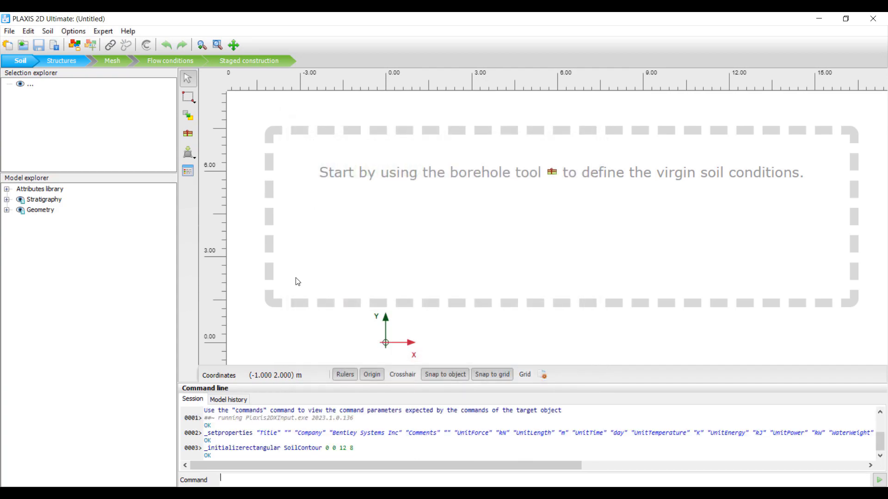
pyautogui.click(7, 31)
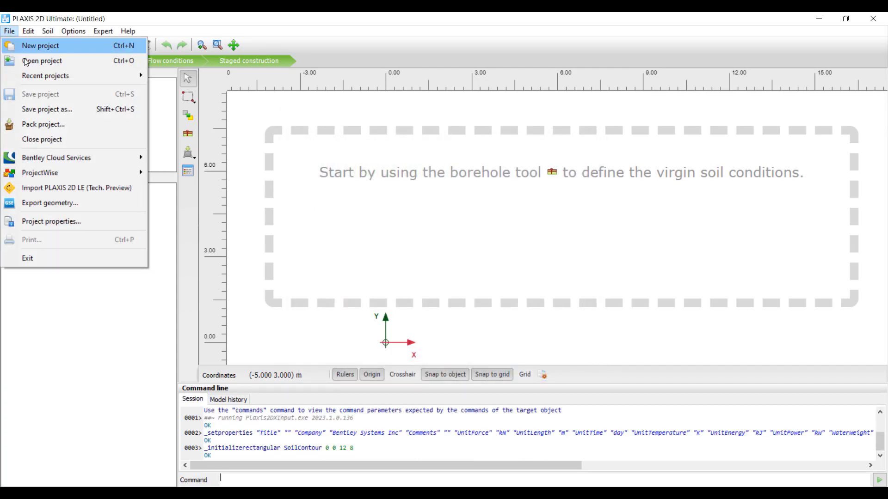
# Step: Choose to open a project from ProjectWise and log in with Windows Single Sign-On
pyautogui.moveTo(97, 174)
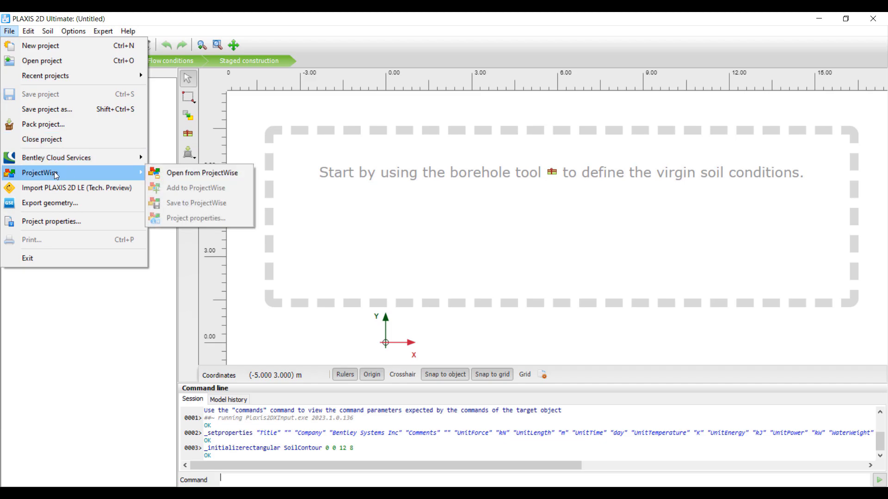
pyautogui.click(181, 174)
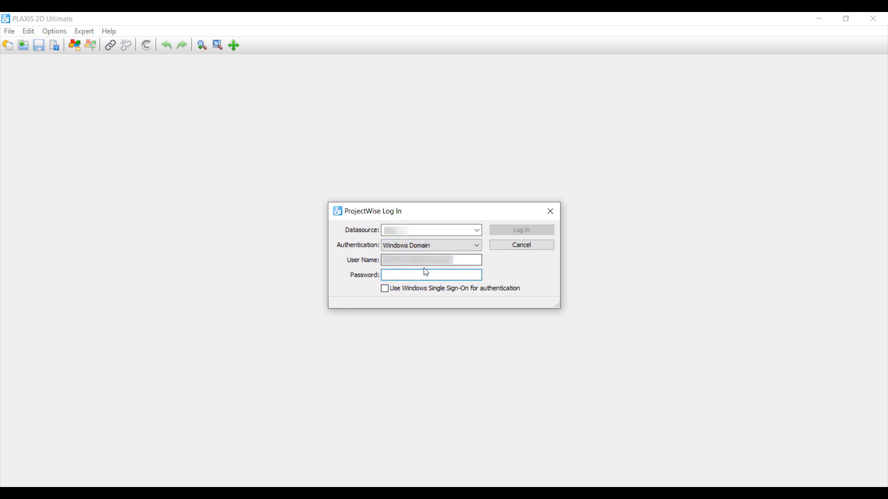
pyautogui.click(384, 289)
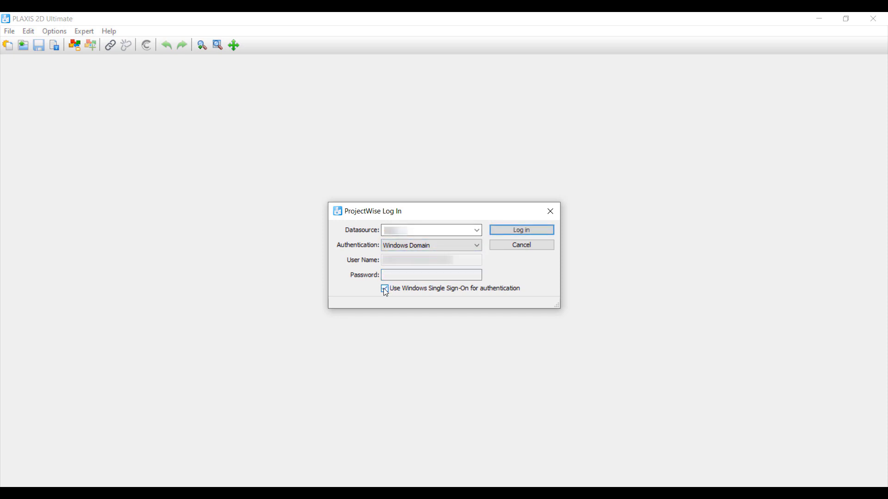
pyautogui.click(515, 232)
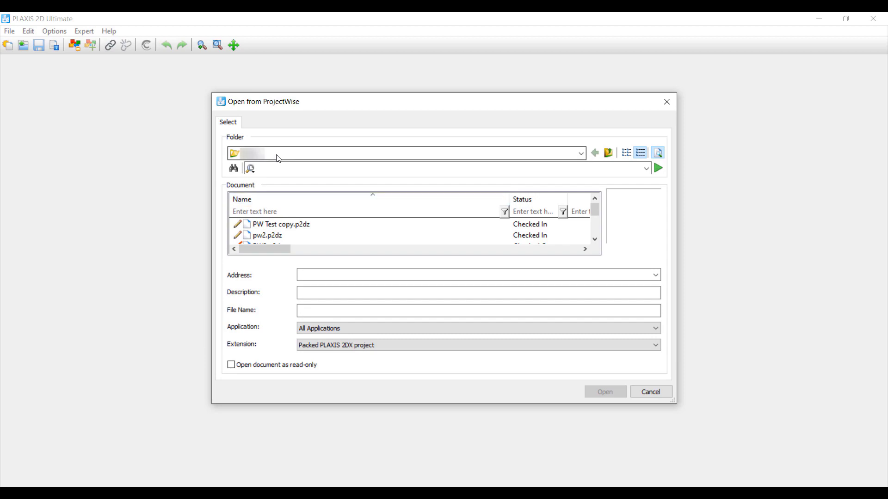
# Step: Open 'Rapid drawdown in dam.p2dz' from the current ProjectWise folder
pyautogui.click(581, 154)
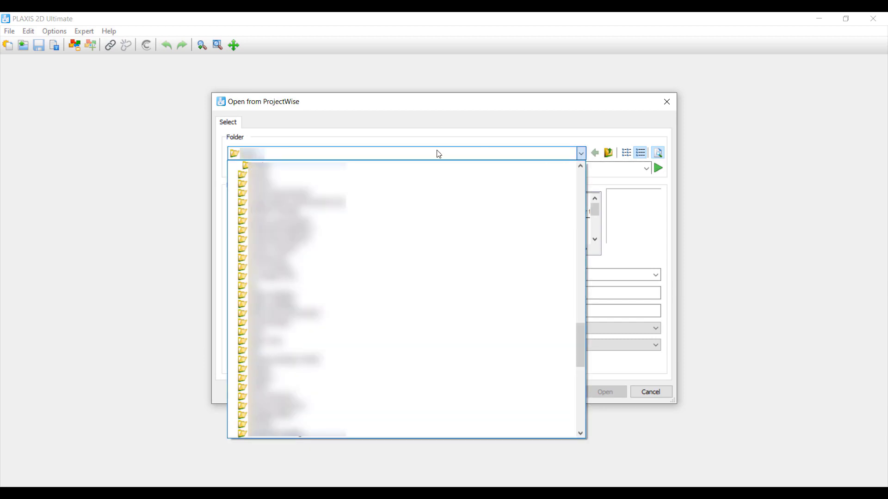
pyautogui.click(290, 156)
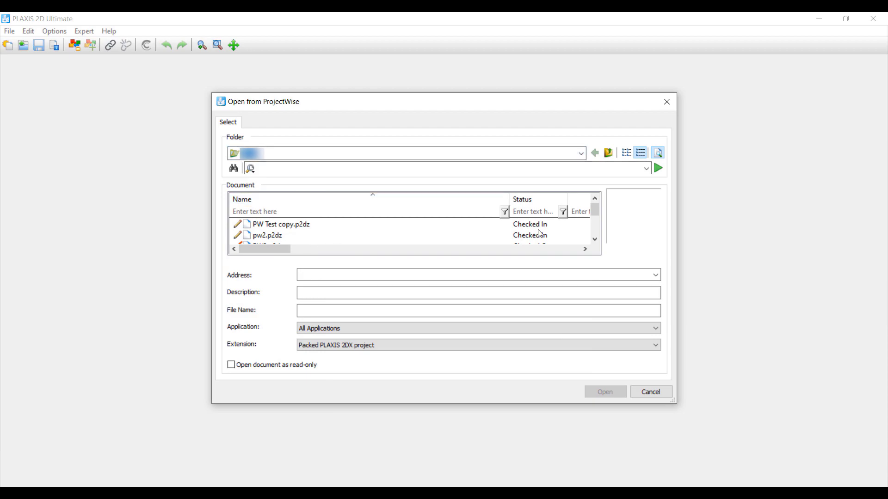
pyautogui.click(595, 241)
pyautogui.click(596, 241)
pyautogui.click(596, 240)
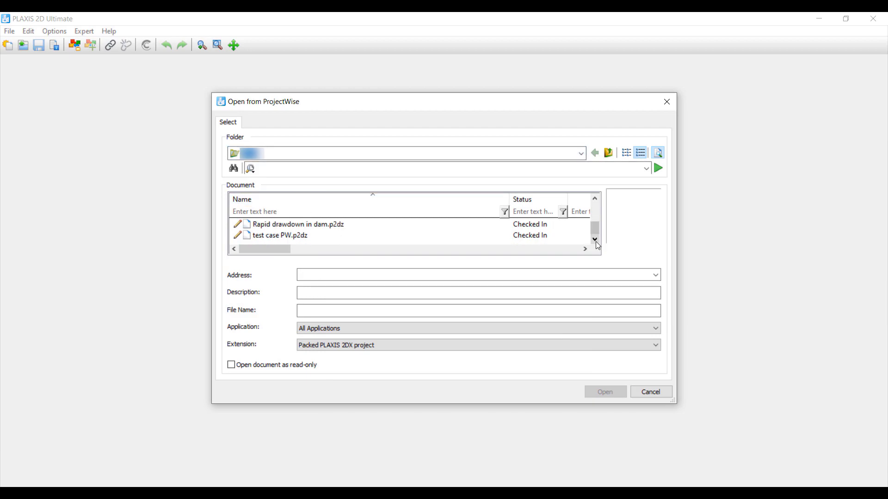
pyautogui.click(348, 226)
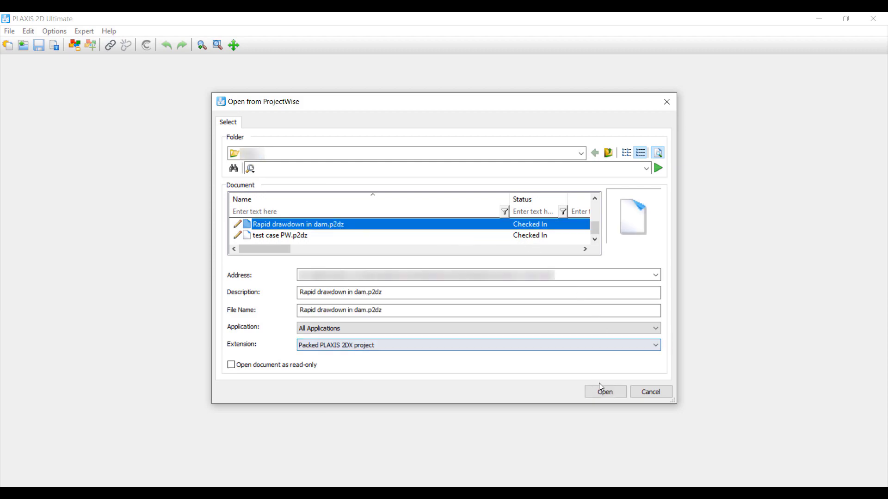
pyautogui.click(602, 392)
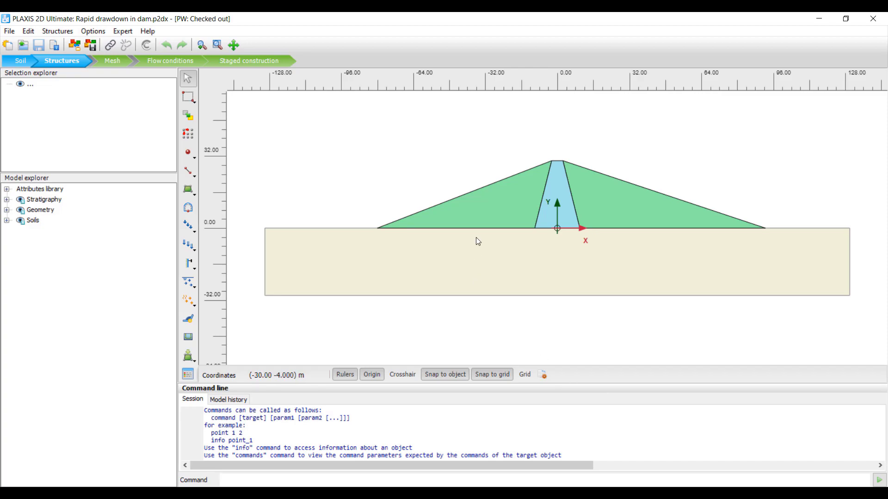
# Step: Draw a horizontal line from (-130, -13) to (130, -13) across the foundation soil
pyautogui.click(189, 171)
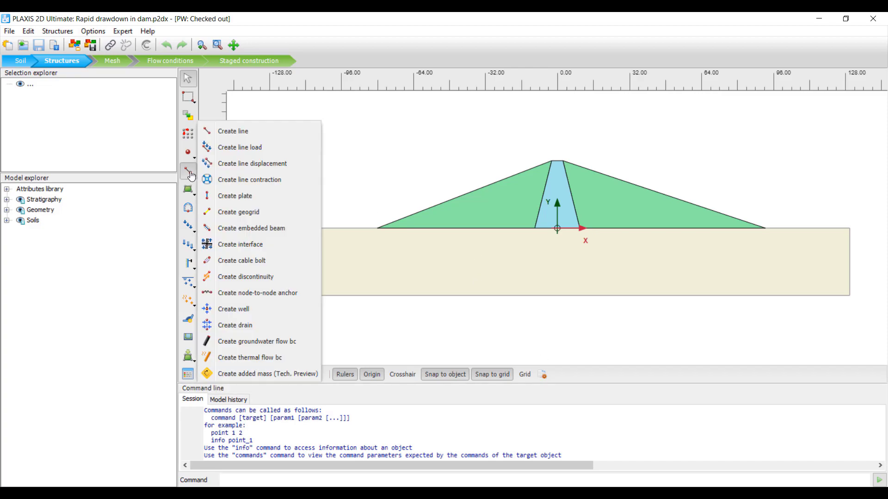
pyautogui.click(231, 132)
pyautogui.click(265, 257)
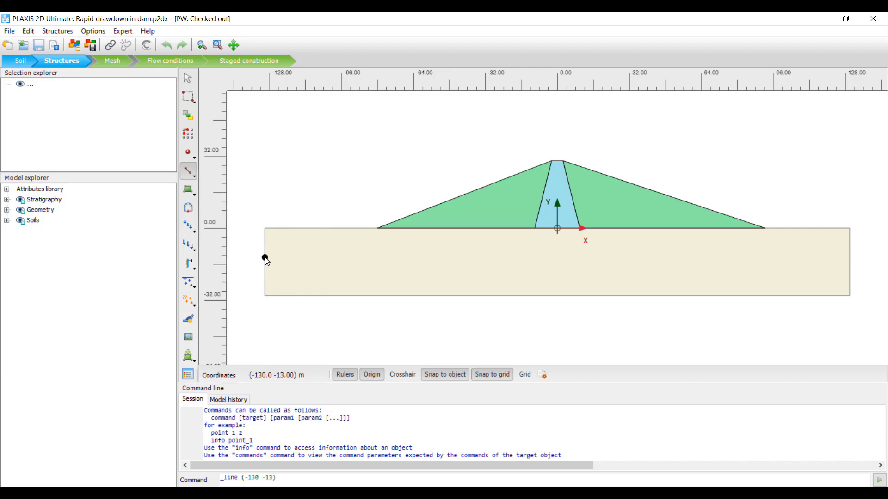
pyautogui.click(850, 257)
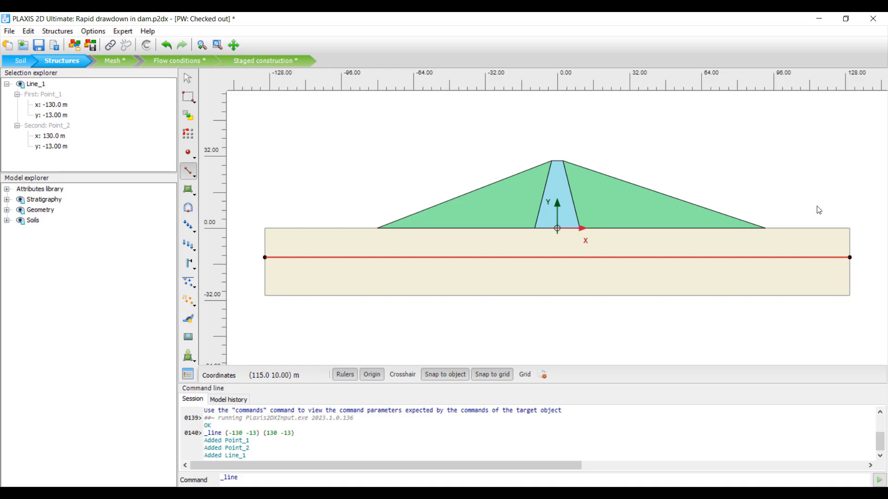
pyautogui.press('Escape')
pyautogui.click(257, 149)
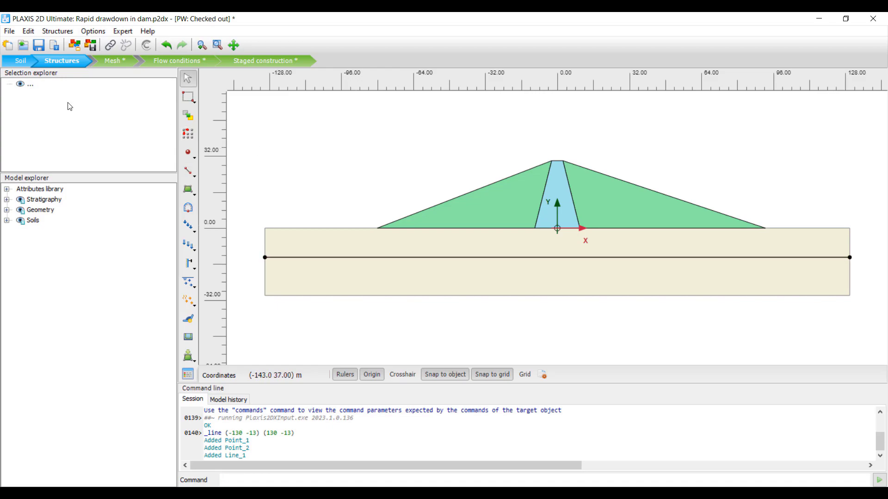
# Step: Save the edited project to ProjectWise, packing it with all phases and results
pyautogui.click(10, 32)
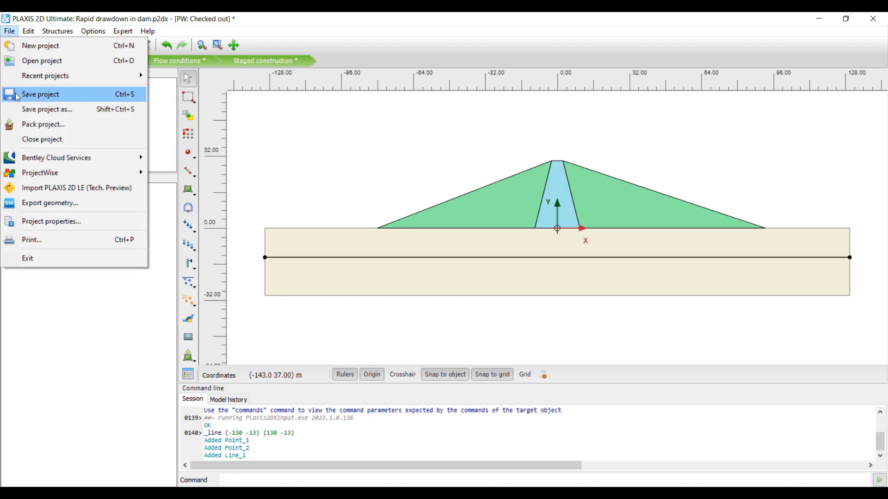
pyautogui.moveTo(129, 176)
pyautogui.click(185, 203)
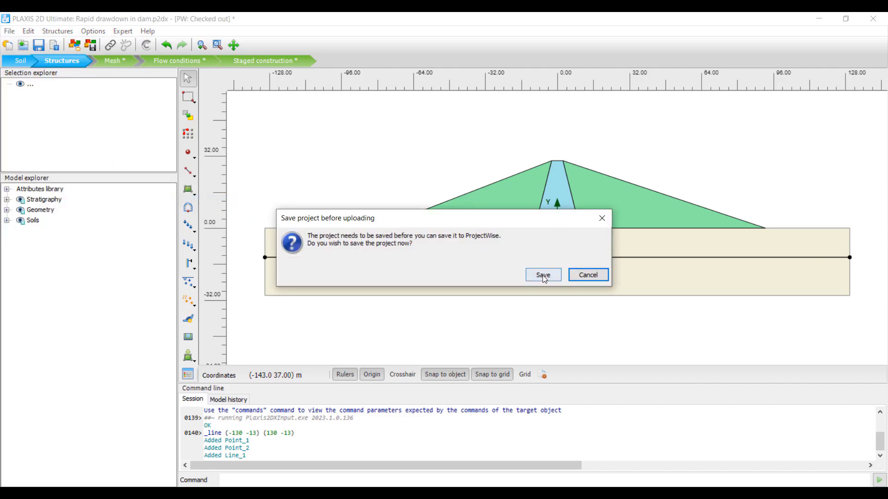
pyautogui.click(543, 275)
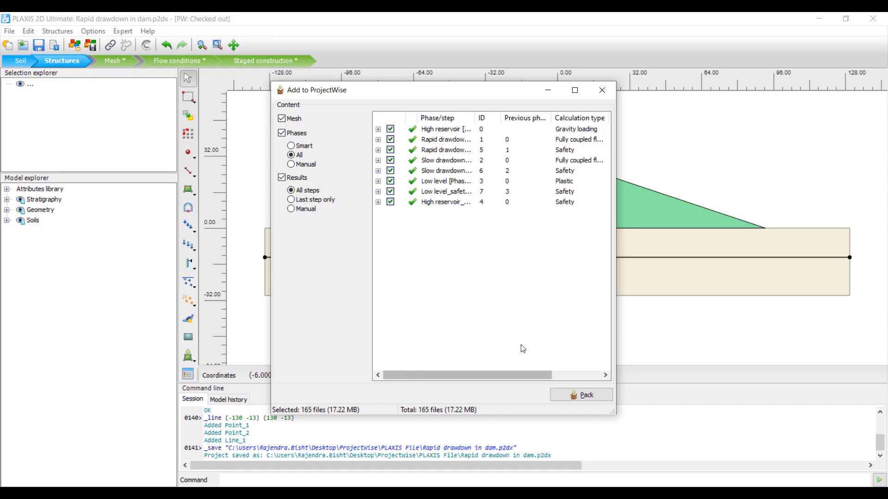
pyautogui.click(587, 397)
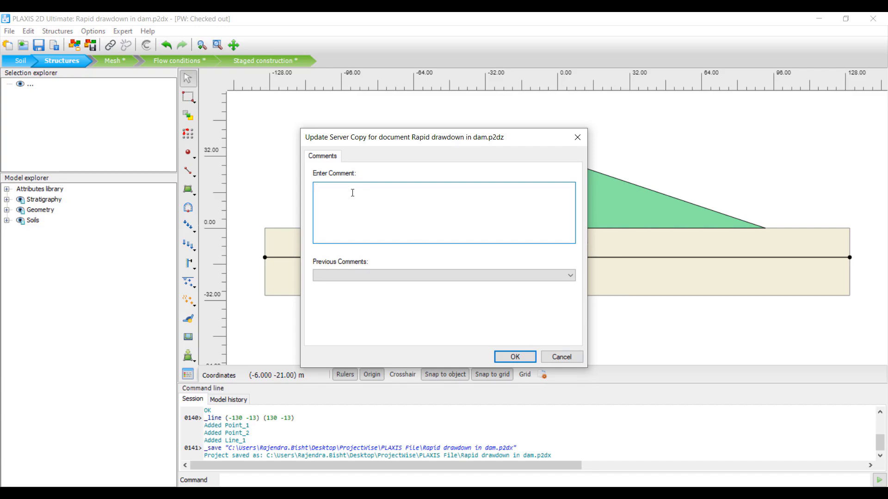
# Step: Update the server copy with the comment 'Added a line'
pyautogui.write('Added a line')
pyautogui.click(430, 277)
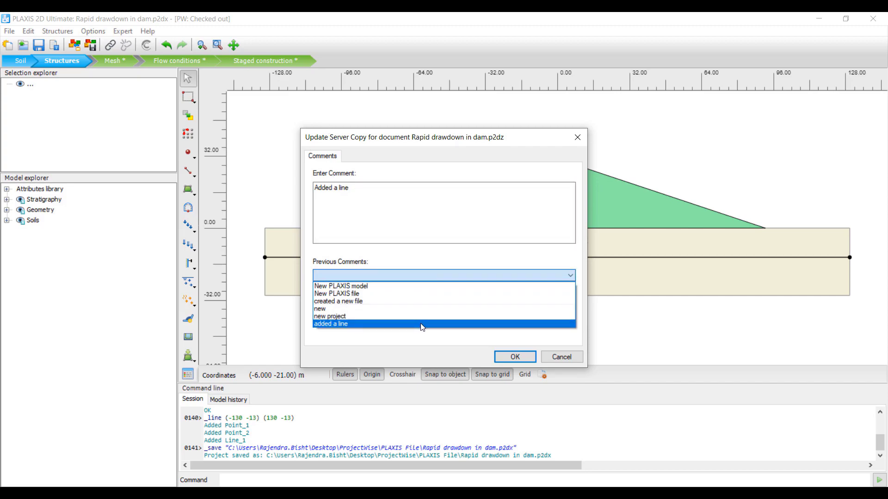
pyautogui.click(434, 262)
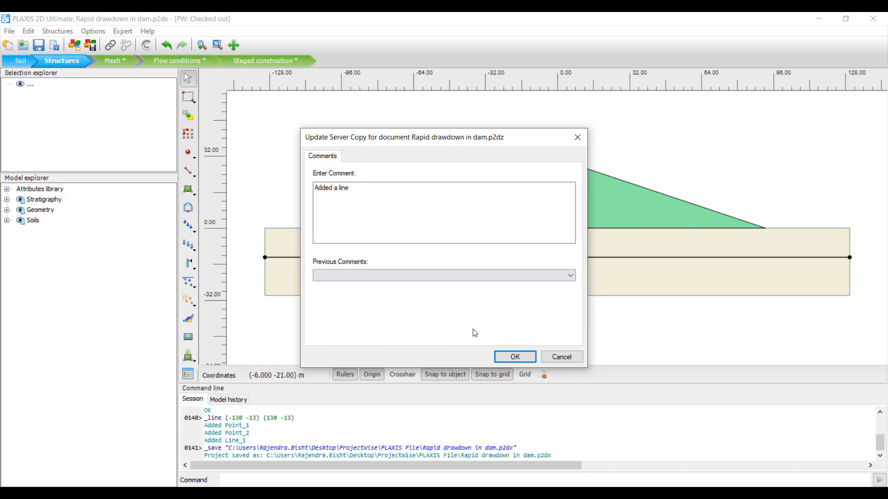
pyautogui.click(513, 356)
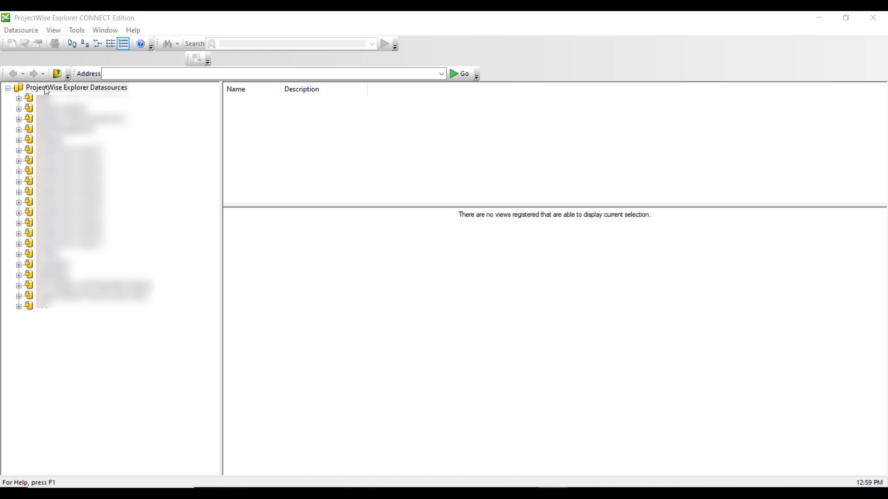
# Step: Log in to the datasource and select 'Rapid drawdown in dam.p2dz', checked in at 17,660 KB
pyautogui.click(18, 99)
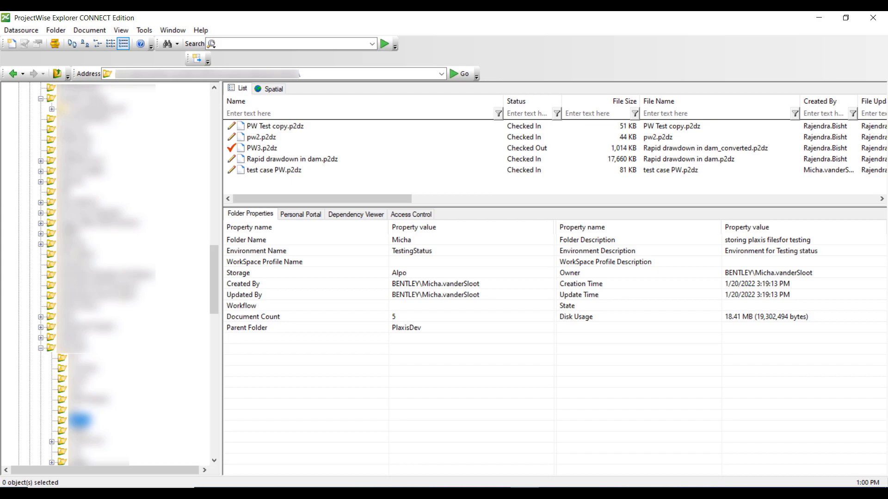
pyautogui.click(265, 159)
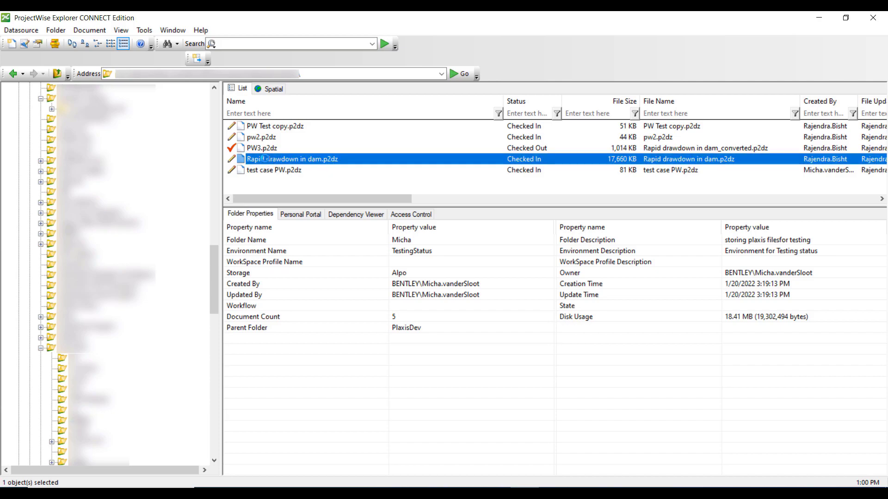